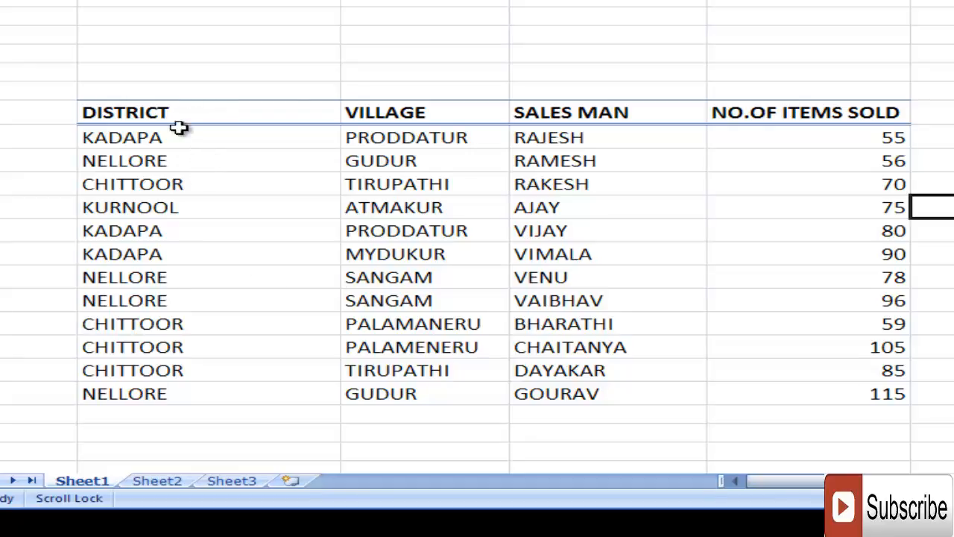
pyautogui.click(173, 252)
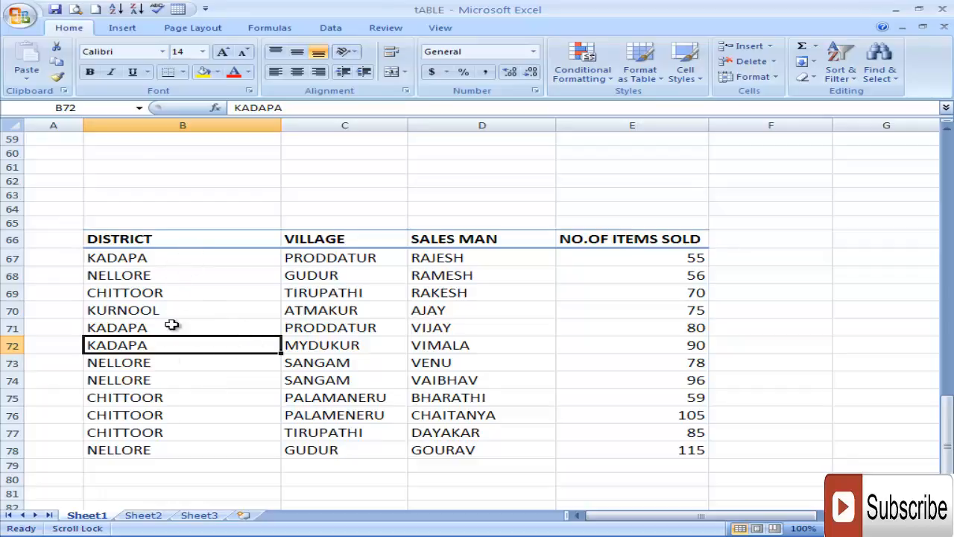
pyautogui.click(188, 448)
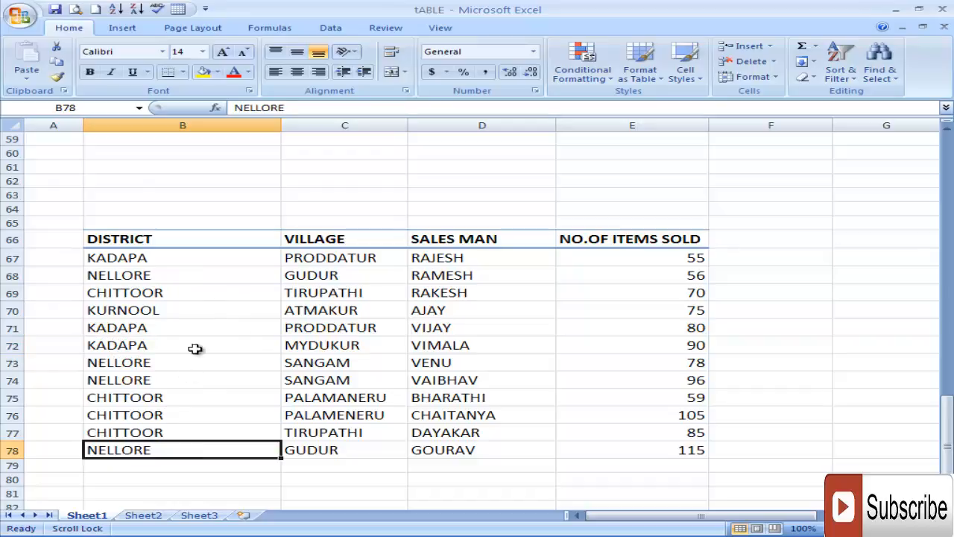
pyautogui.click(208, 286)
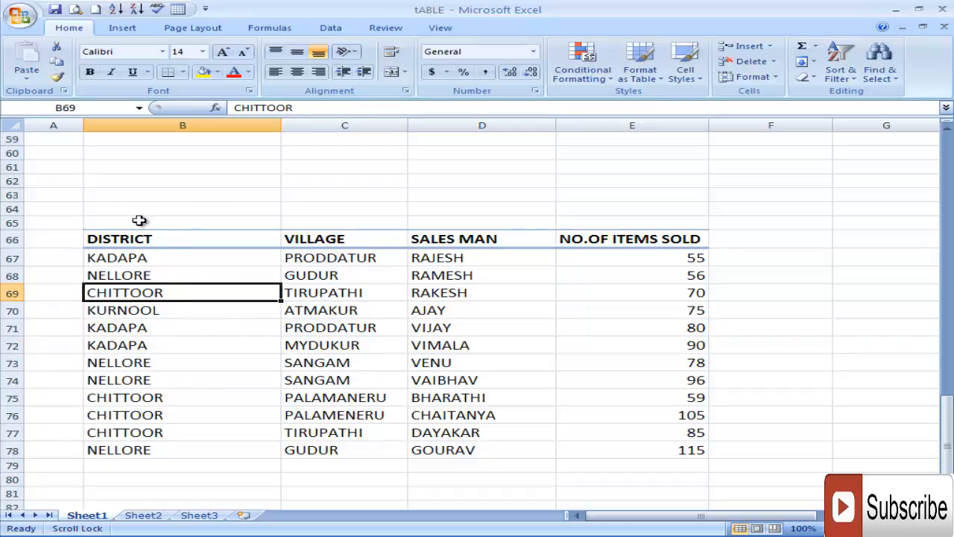
pyautogui.click(151, 371)
# - Sort the sales table by the DISTRICT column from A to Z, and re-sort it from Z to A
pyautogui.click(187, 298)
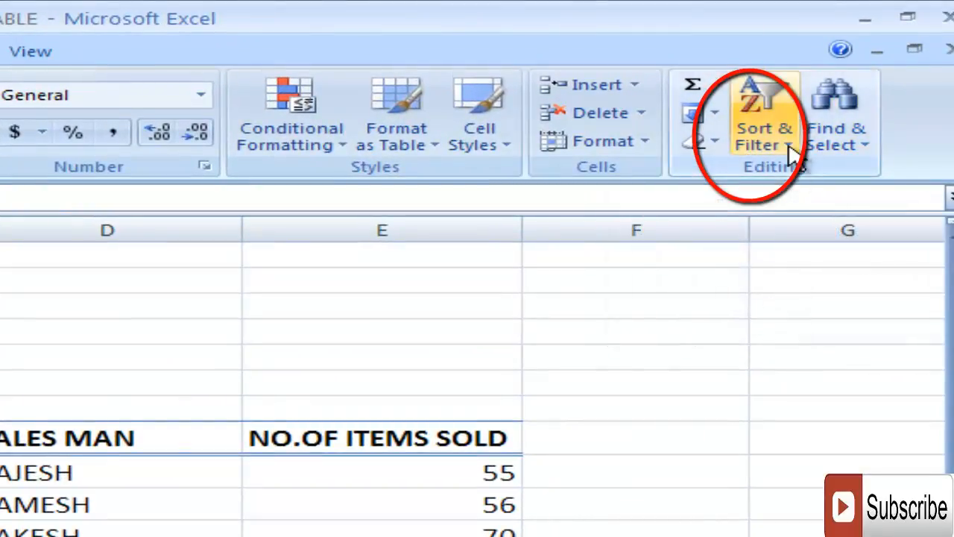
pyautogui.click(792, 148)
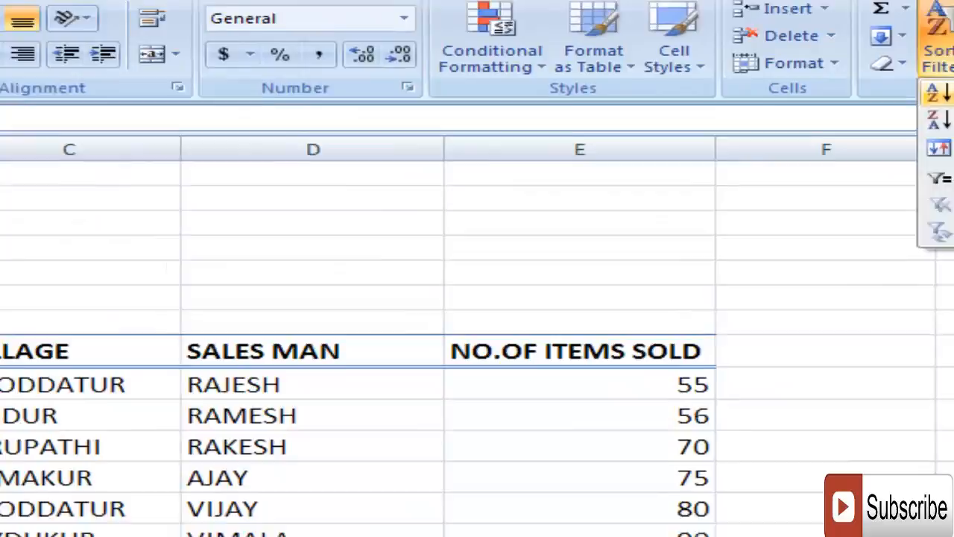
pyautogui.click(876, 177)
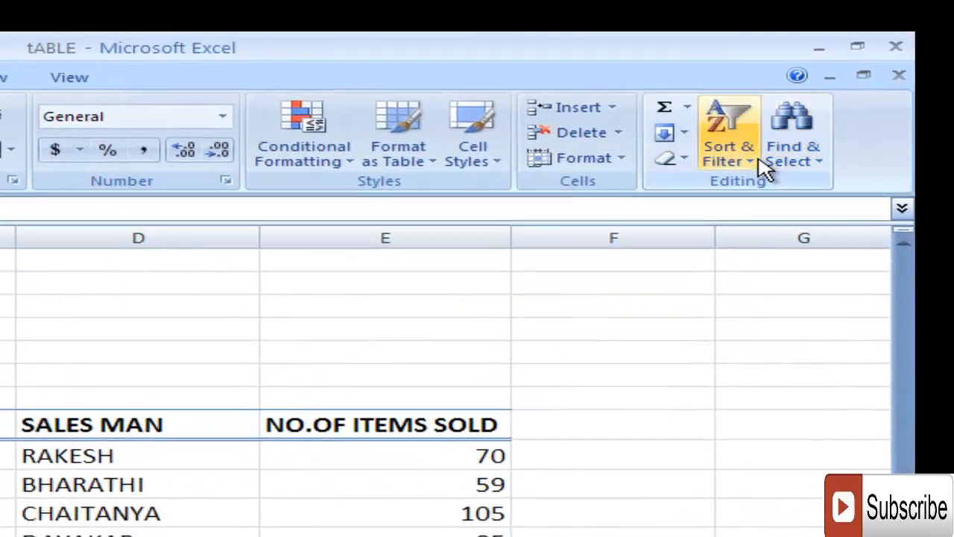
pyautogui.click(884, 106)
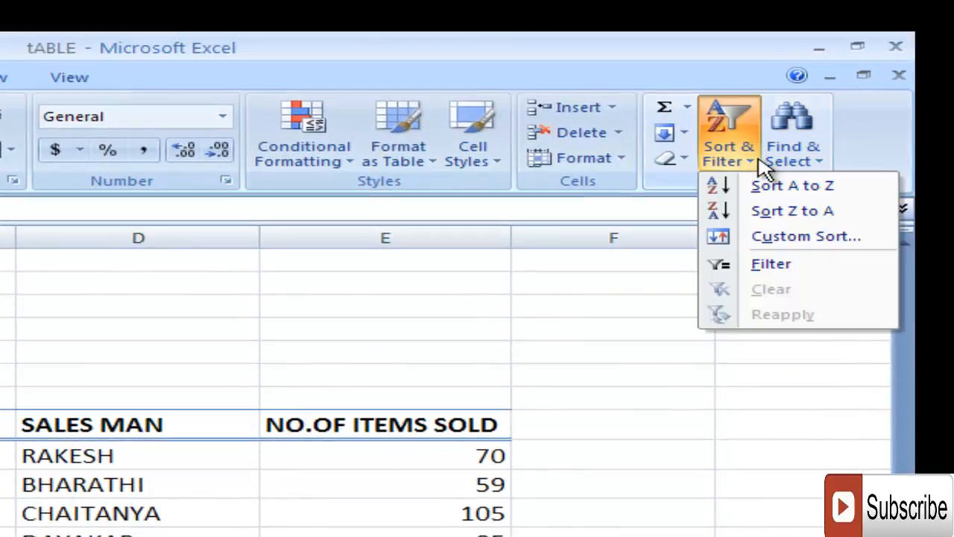
pyautogui.click(771, 214)
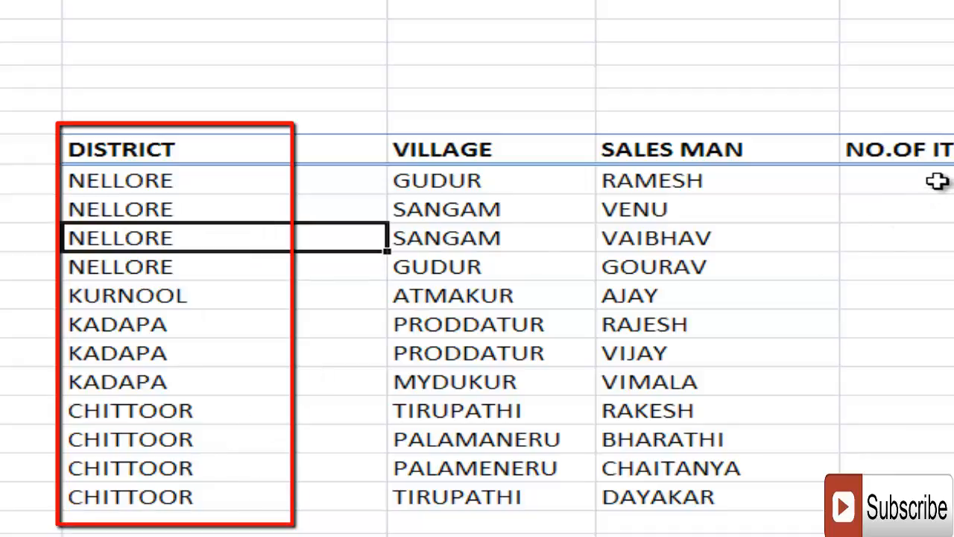
# - Sort the sales table by the VILLAGE column from A to Z
pyautogui.click(528, 199)
pyautogui.click(525, 183)
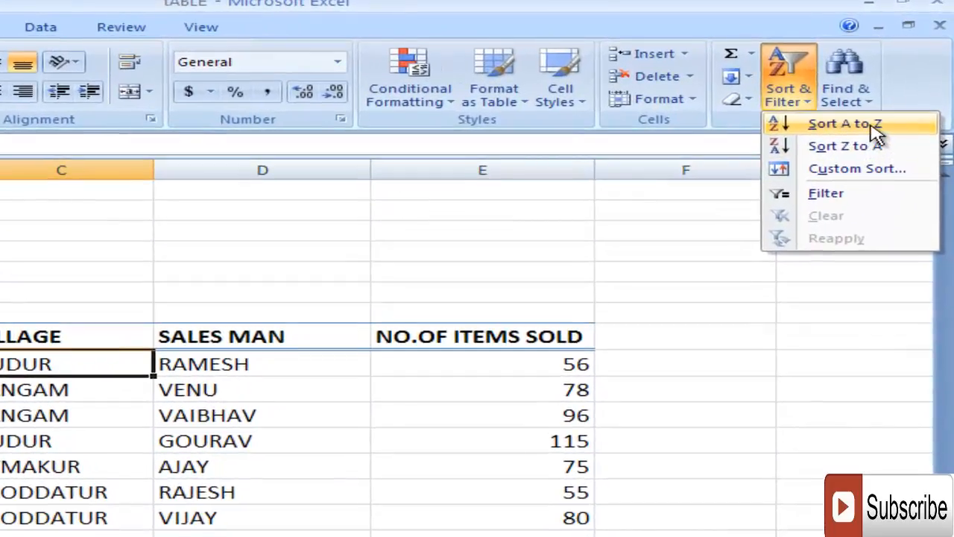
pyautogui.click(873, 127)
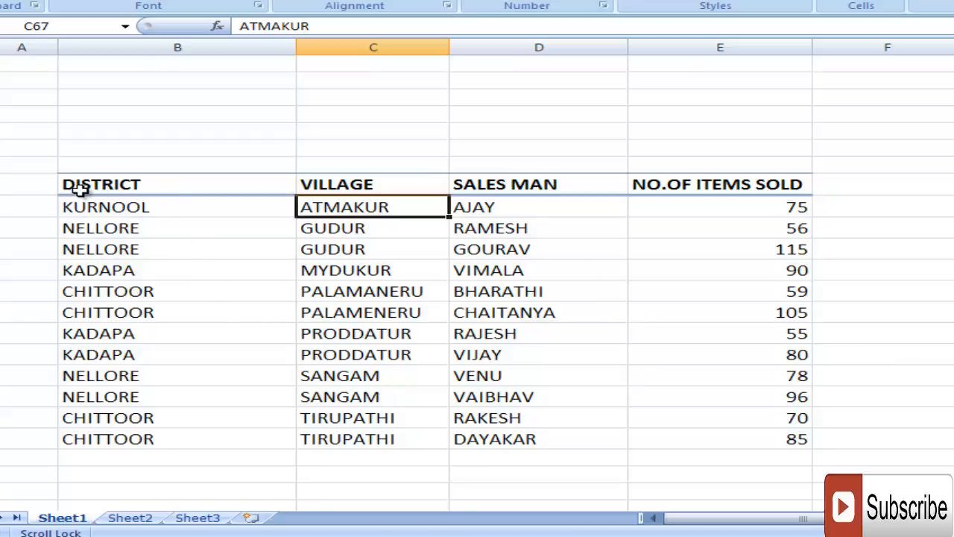
# - Turn on filtering for the whole sales table, from the DISTRICT header through the last NO.OF ITEMS SOLD row
pyautogui.click(953, 249)
pyautogui.moveTo(77, 186); pyautogui.dragTo(718, 442)
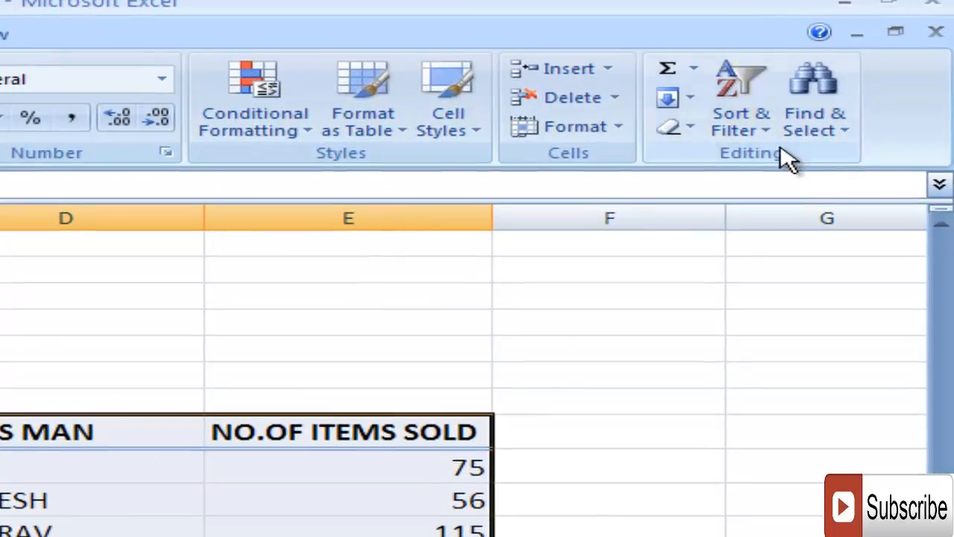
pyautogui.click(925, 13)
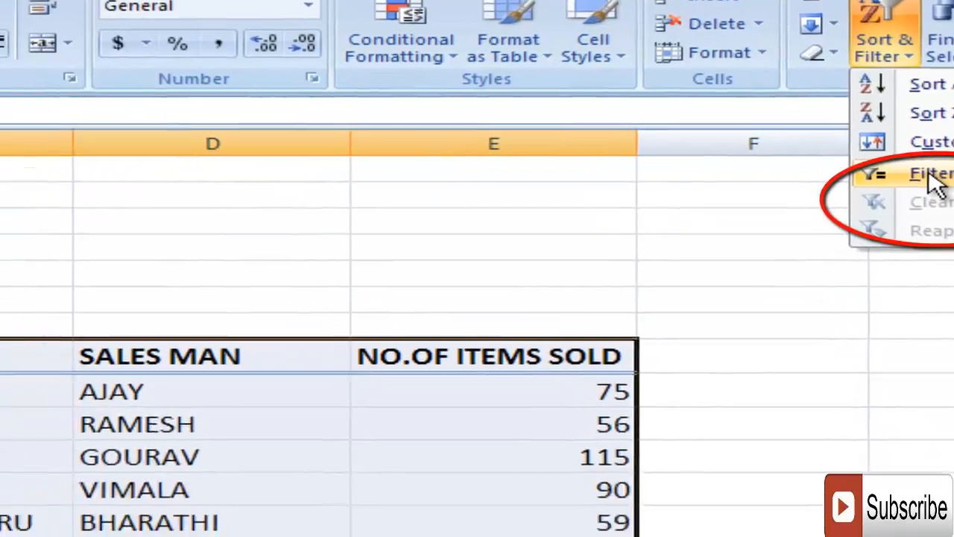
pyautogui.click(790, 249)
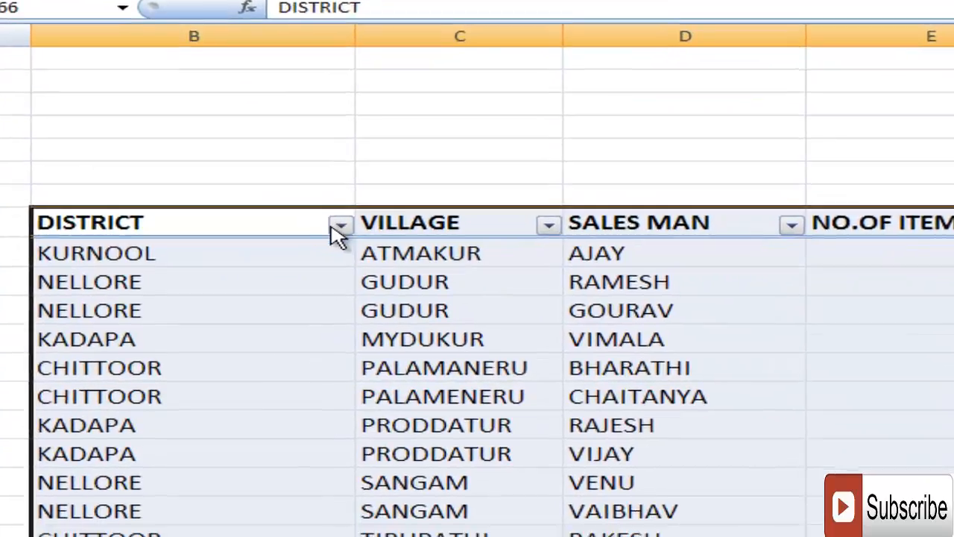
# - Filter the DISTRICT column to show only the CHITTOOR rows
pyautogui.click(340, 225)
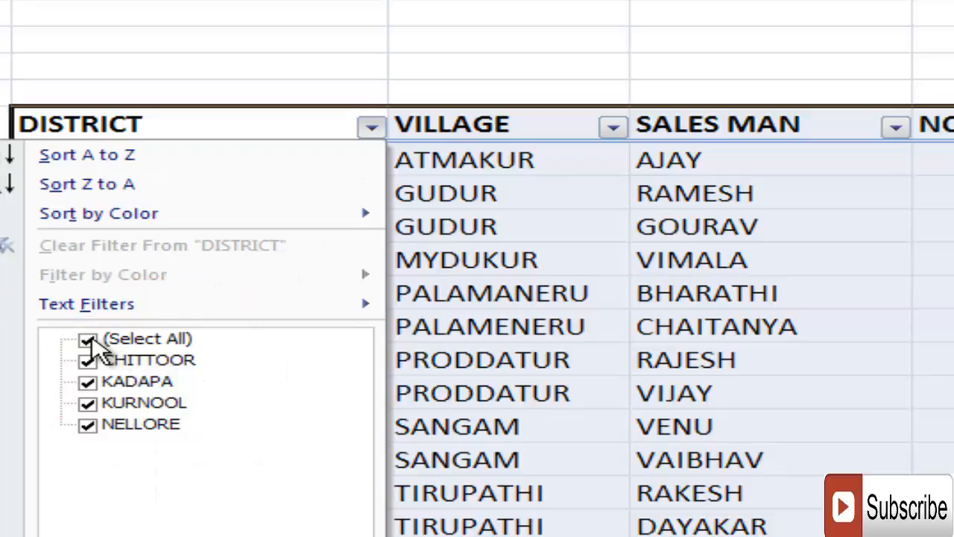
pyautogui.click(88, 341)
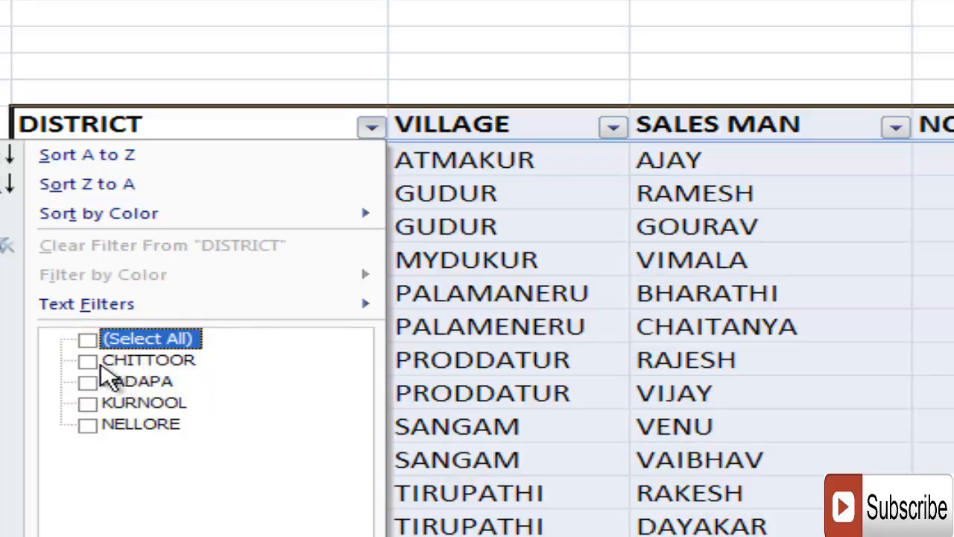
pyautogui.click(88, 363)
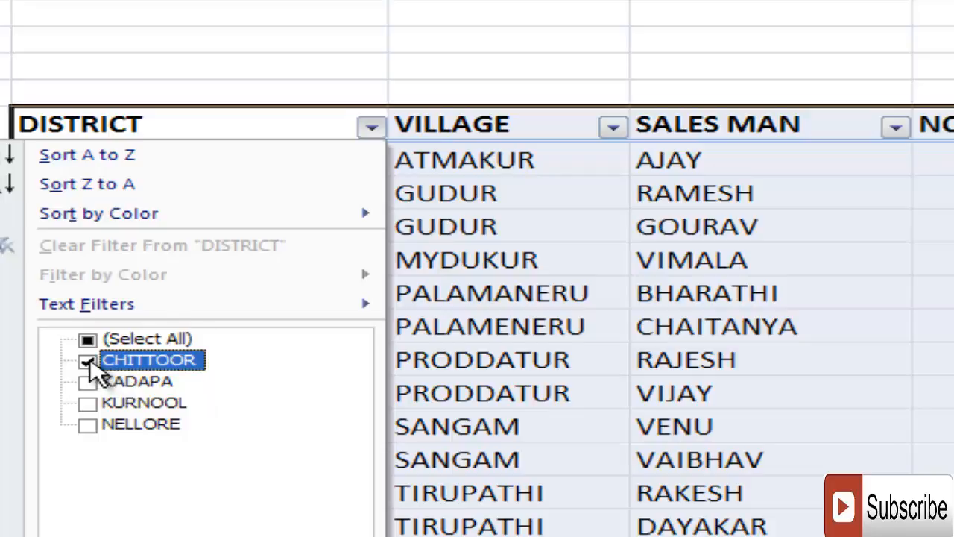
pyautogui.press('Return')
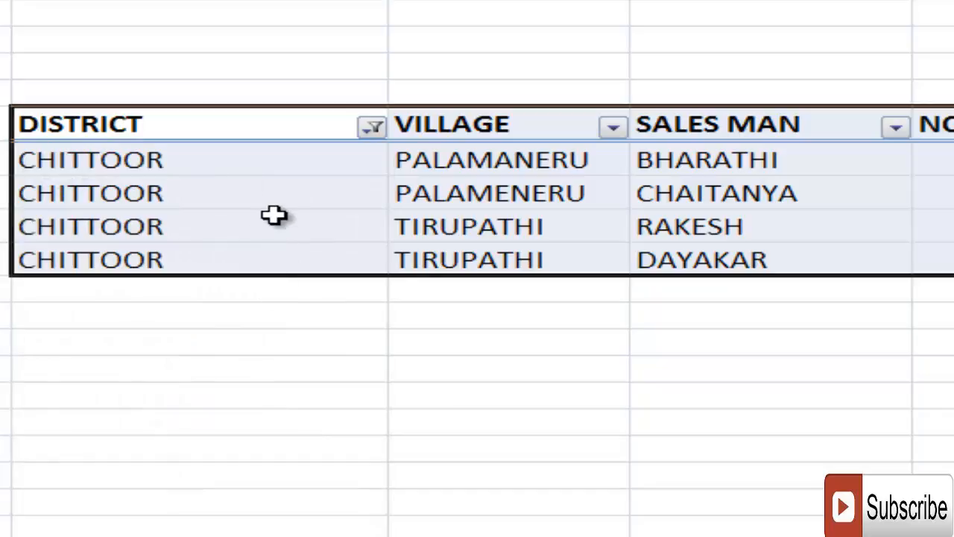
# - Add KADAPA to the DISTRICT filter alongside CHITTOOR
pyautogui.click(372, 128)
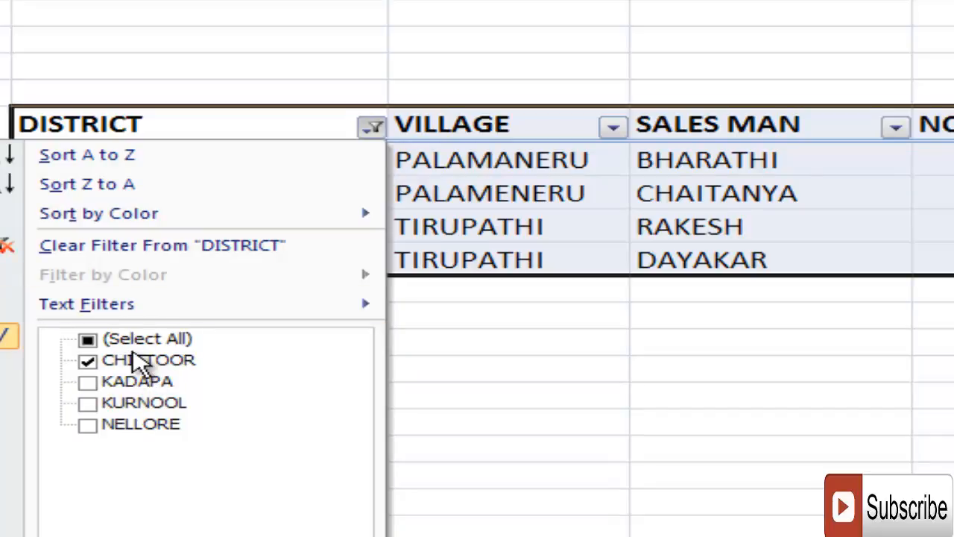
pyautogui.click(88, 383)
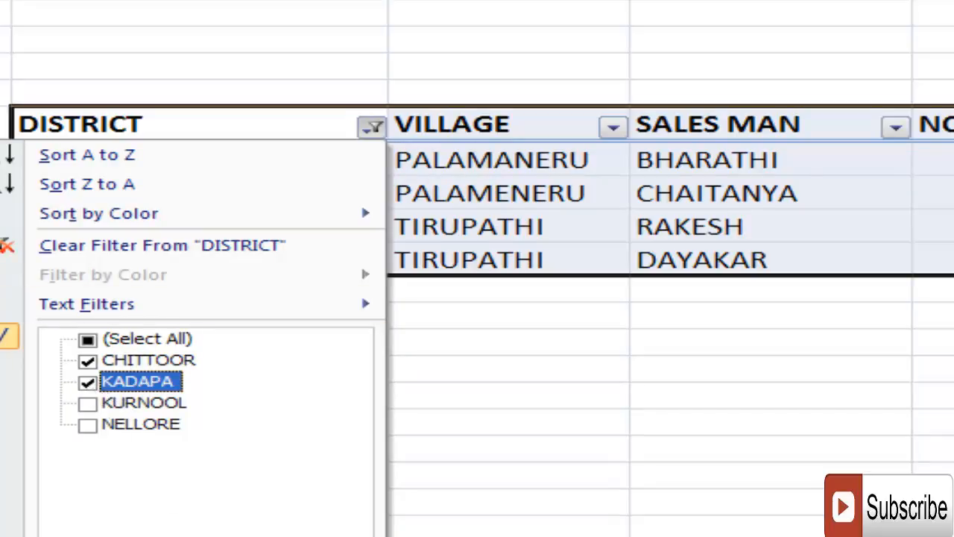
pyautogui.press('Return')
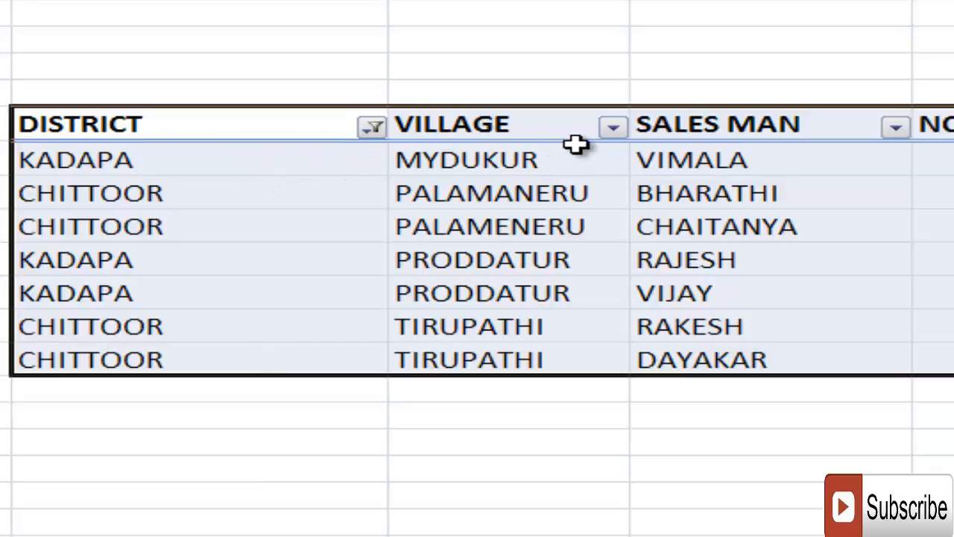
# - Remove CHITTOOR from the DISTRICT filter so that only KADAPA rows are shown
pyautogui.click(372, 127)
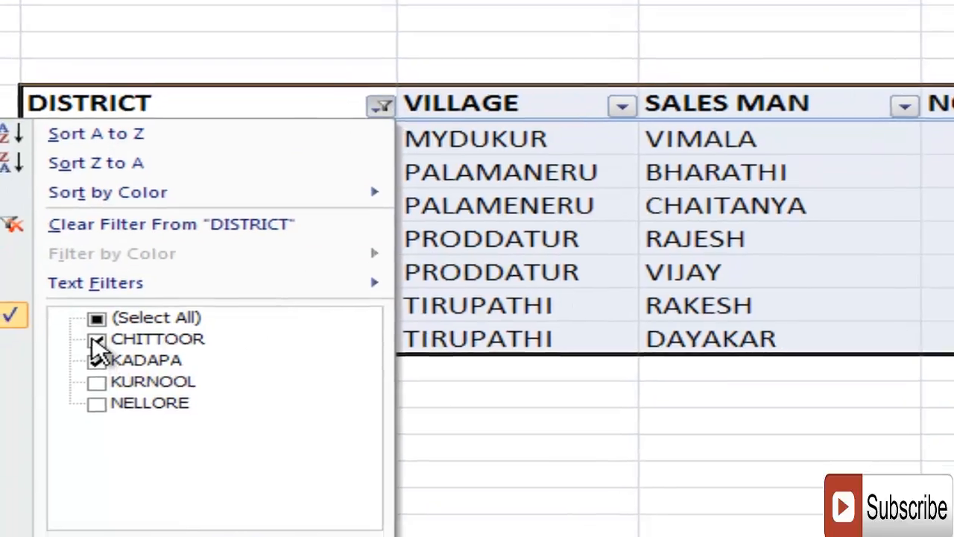
pyautogui.click(87, 361)
pyautogui.click(146, 536)
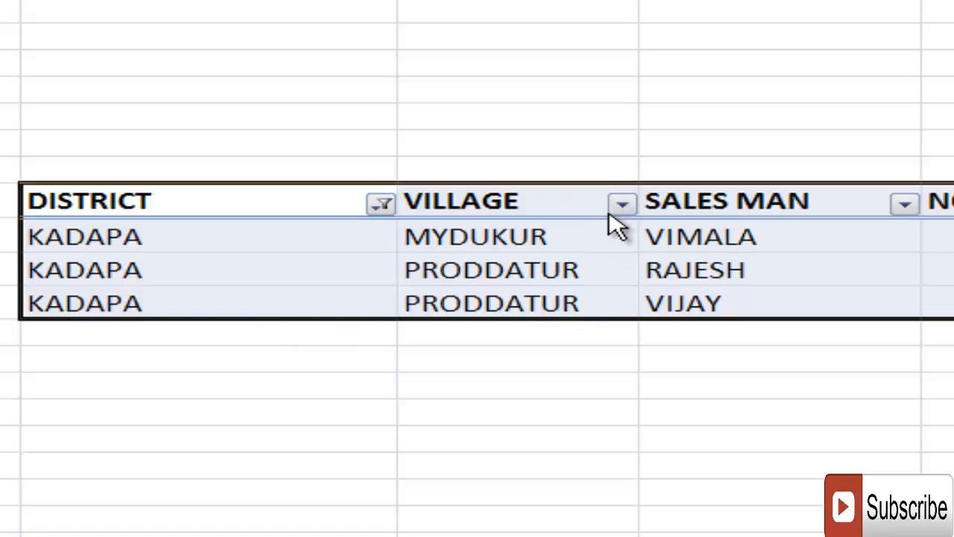
# - Exclude MYDUKUR in the VILLAGE filter so that only PRODDATUR rows are shown
pyautogui.click(622, 203)
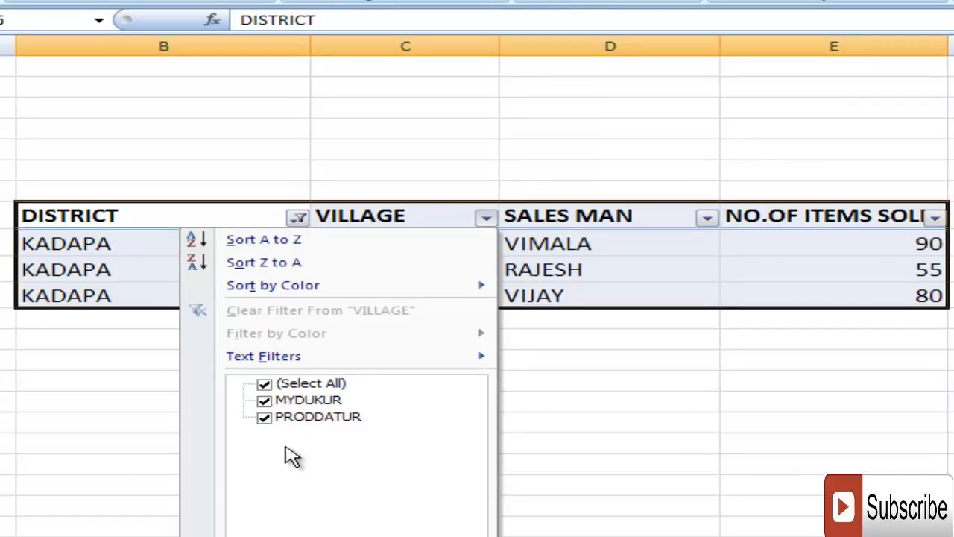
pyautogui.click(266, 402)
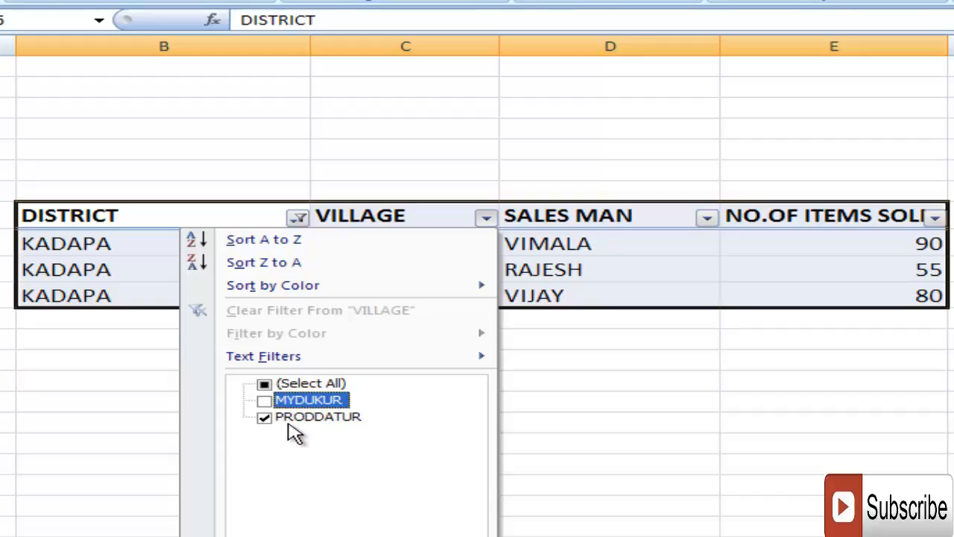
pyautogui.click(380, 536)
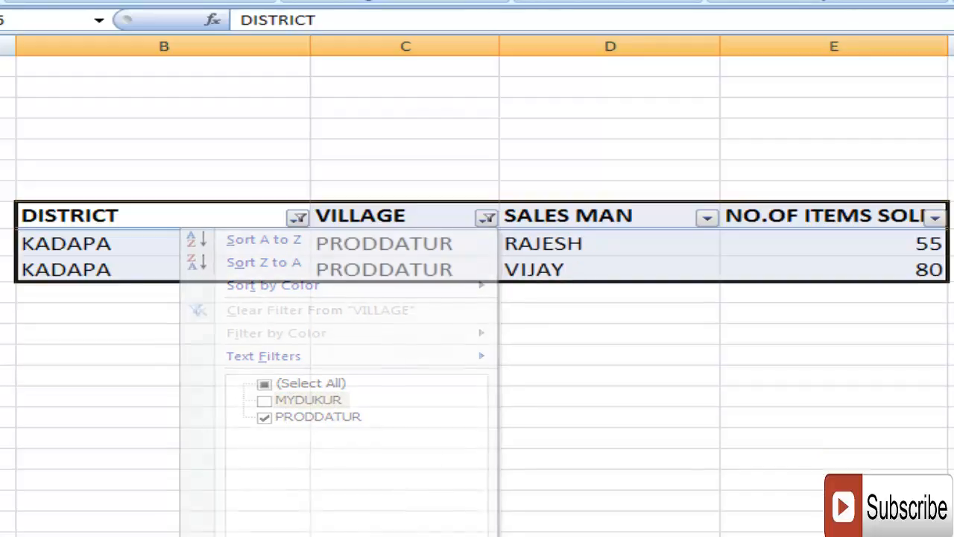
pyautogui.click(516, 439)
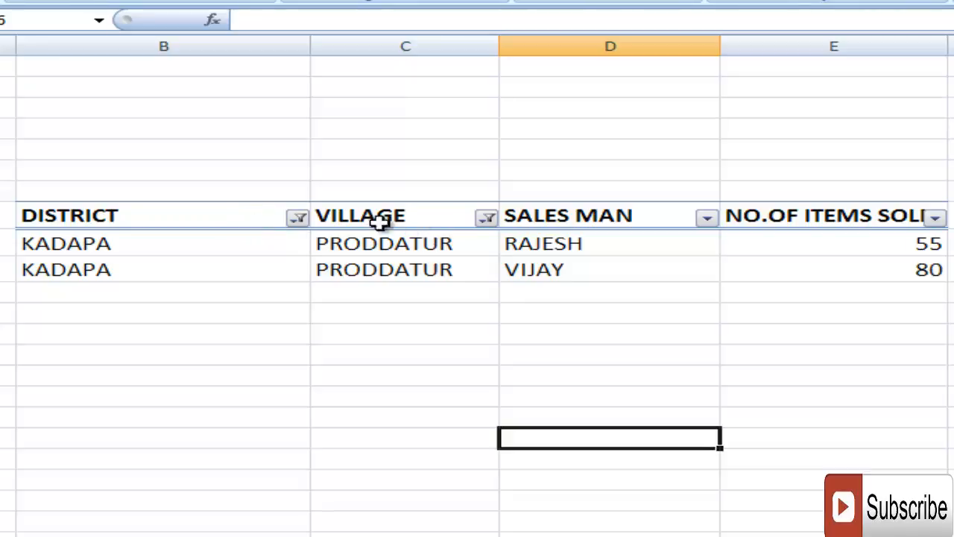
pyautogui.click(161, 215)
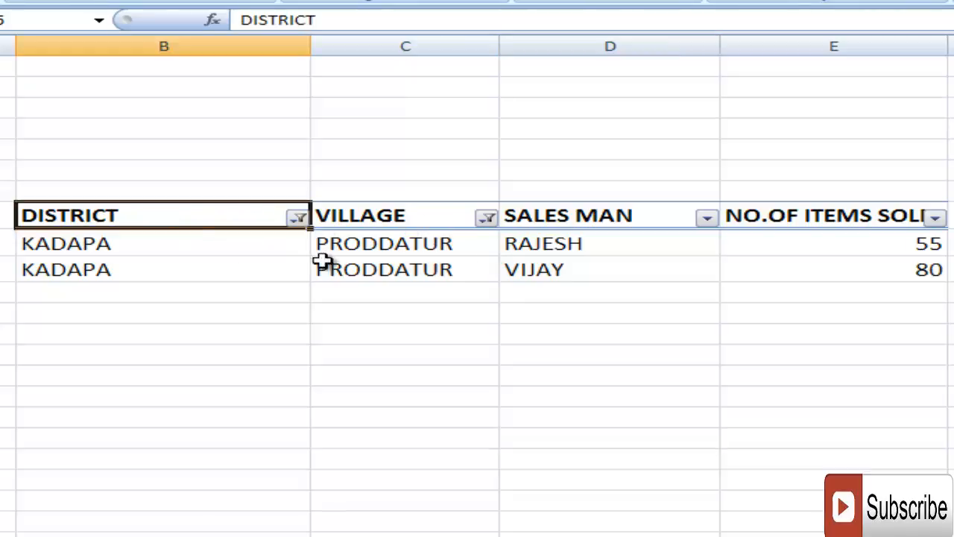
pyautogui.click(409, 214)
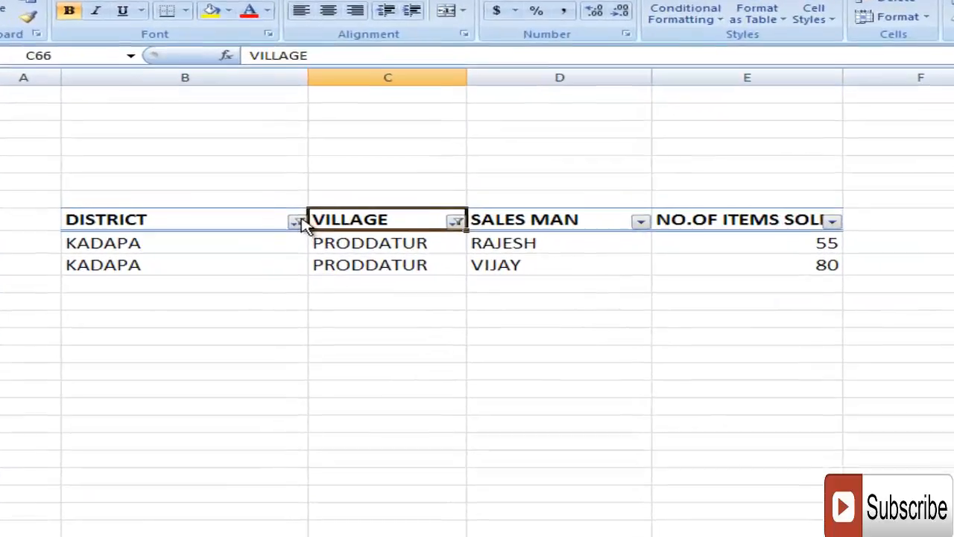
# - Reset the DISTRICT and VILLAGE filters to include all values, showing every row of the table again
pyautogui.click(273, 241)
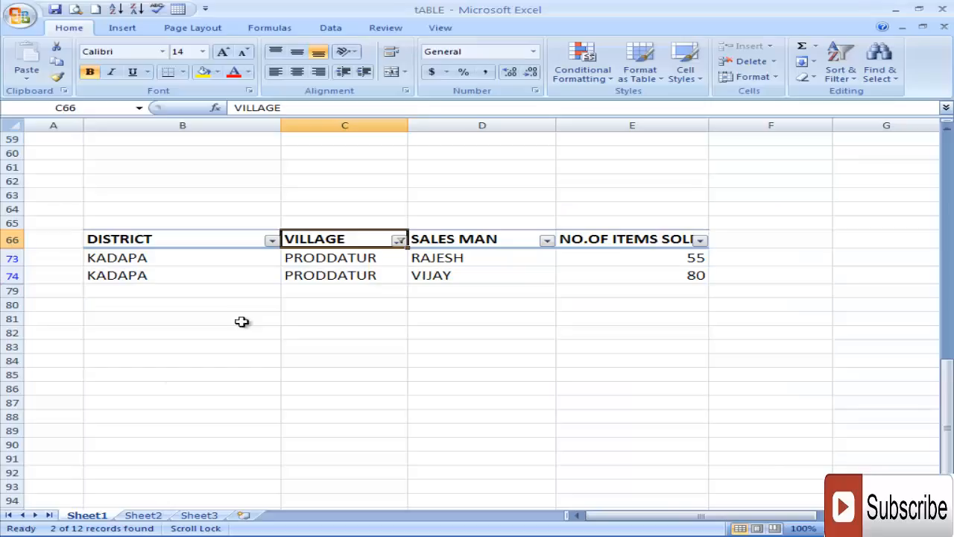
pyautogui.click(399, 241)
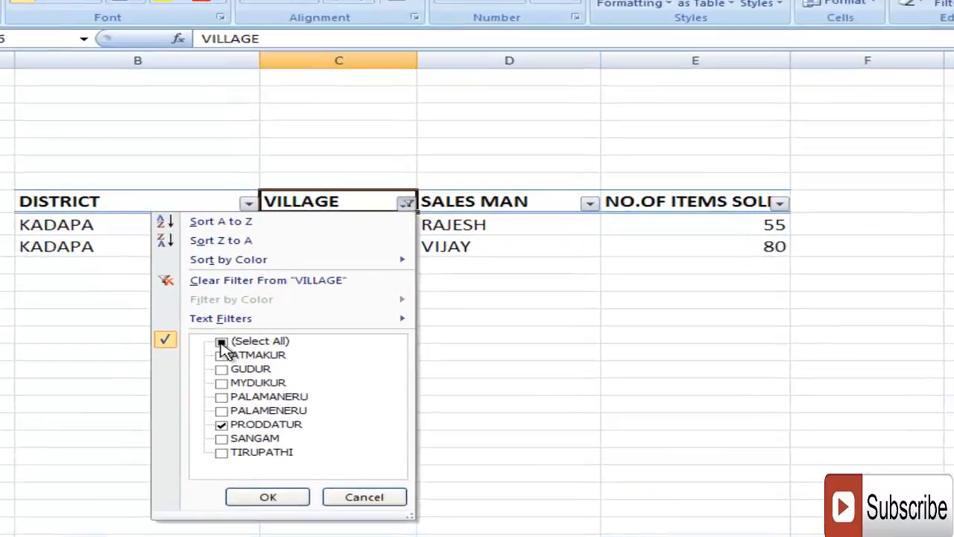
pyautogui.click(250, 353)
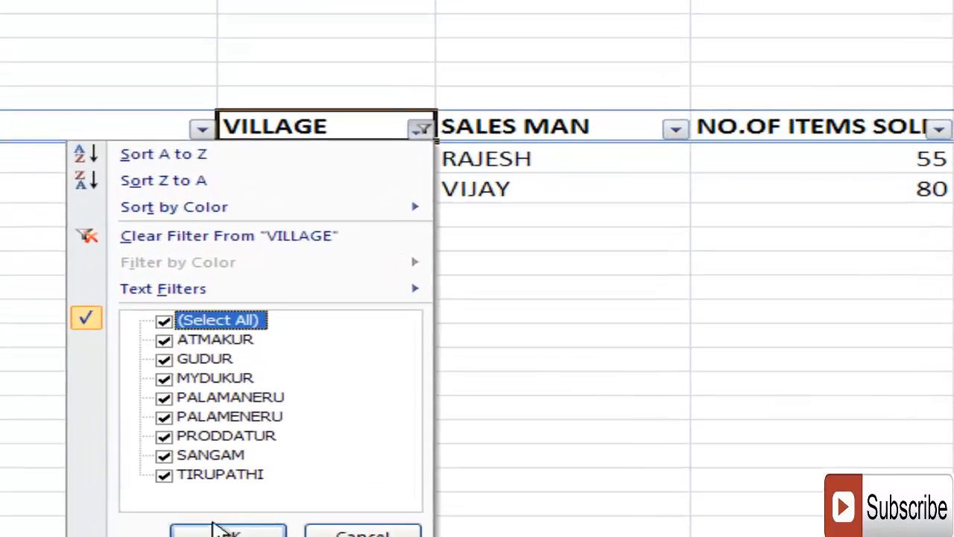
pyautogui.click(266, 504)
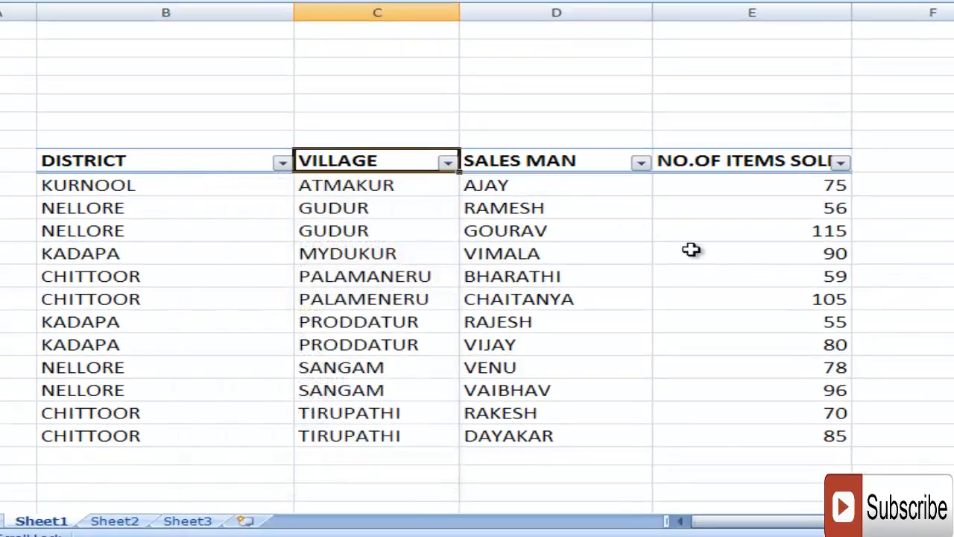
pyautogui.click(925, 254)
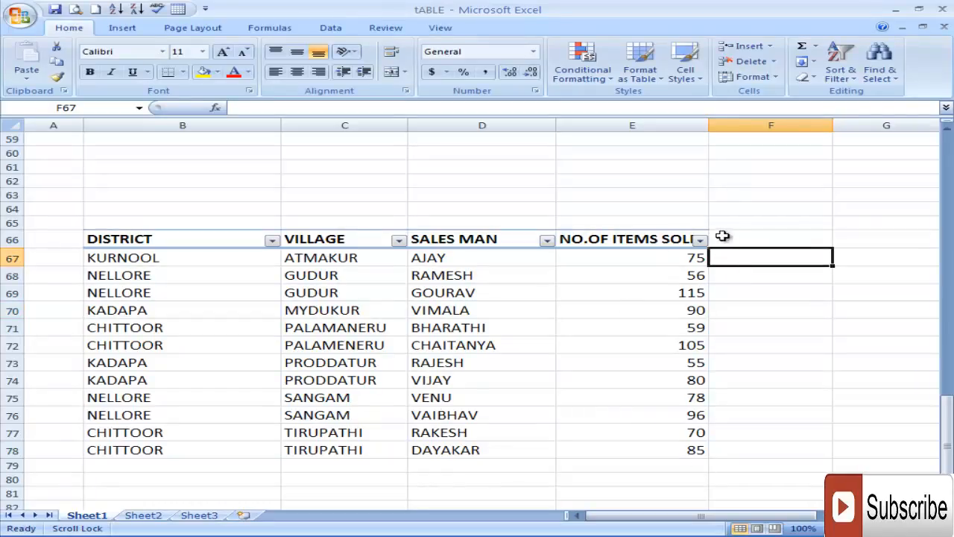
# - Filter the NO.OF ITEMS SOLD column with an Equals number filter of 90
pyautogui.click(701, 241)
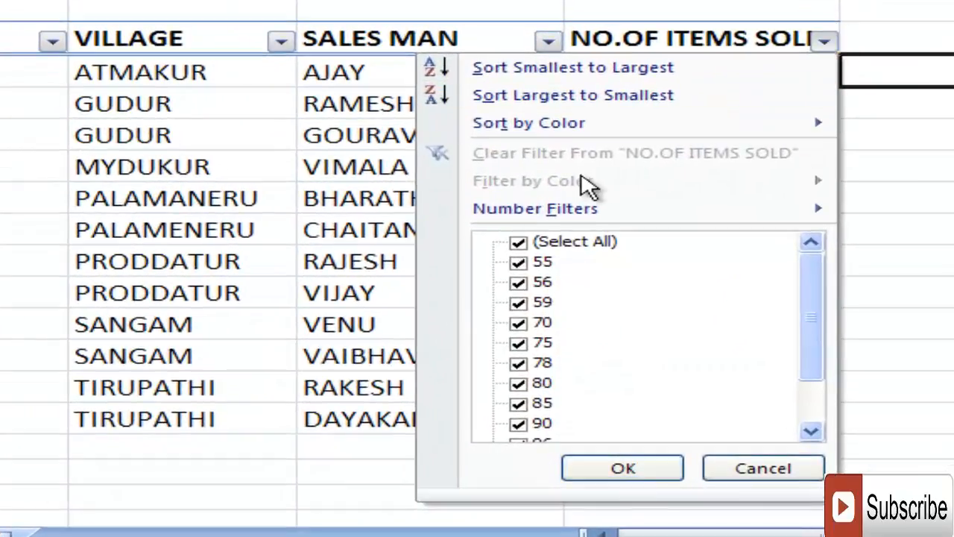
pyautogui.moveTo(580, 214)
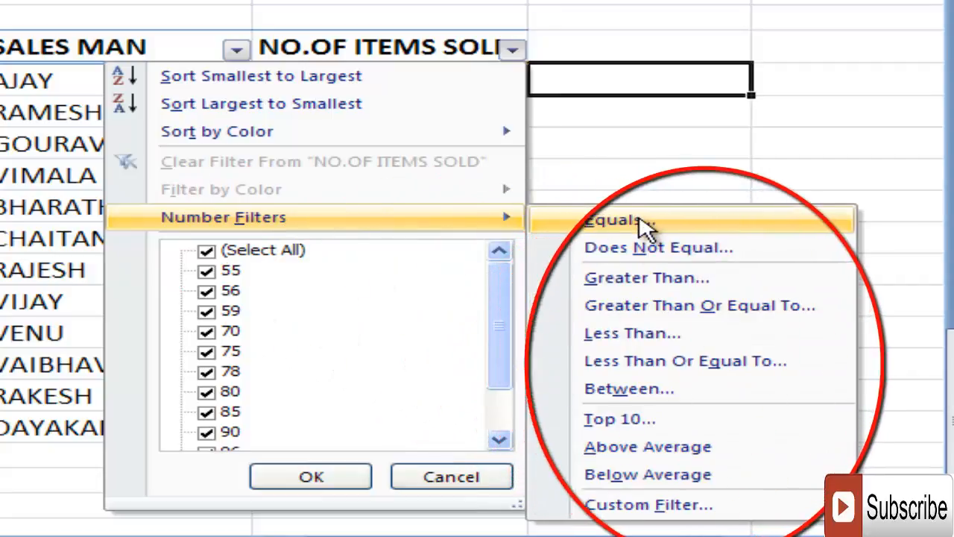
pyautogui.click(643, 224)
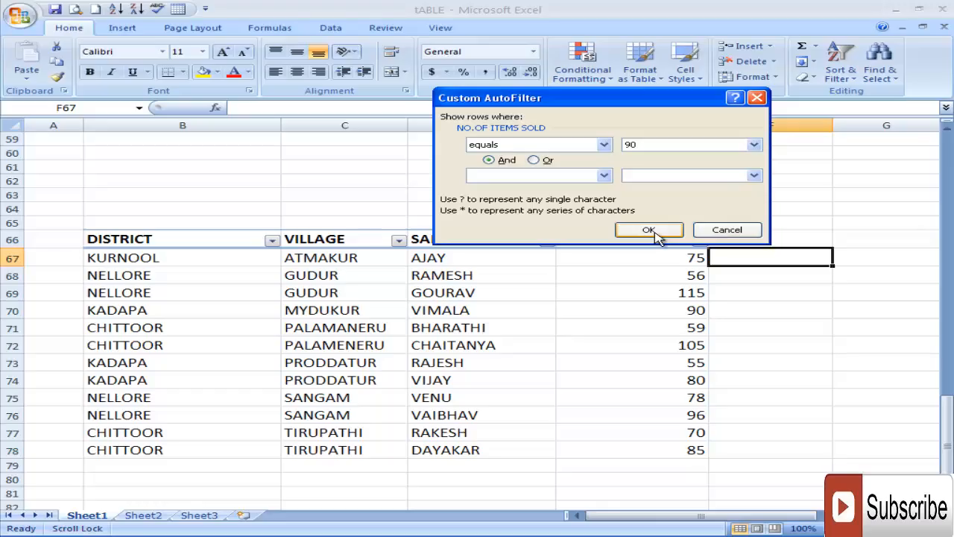
pyautogui.click(537, 370)
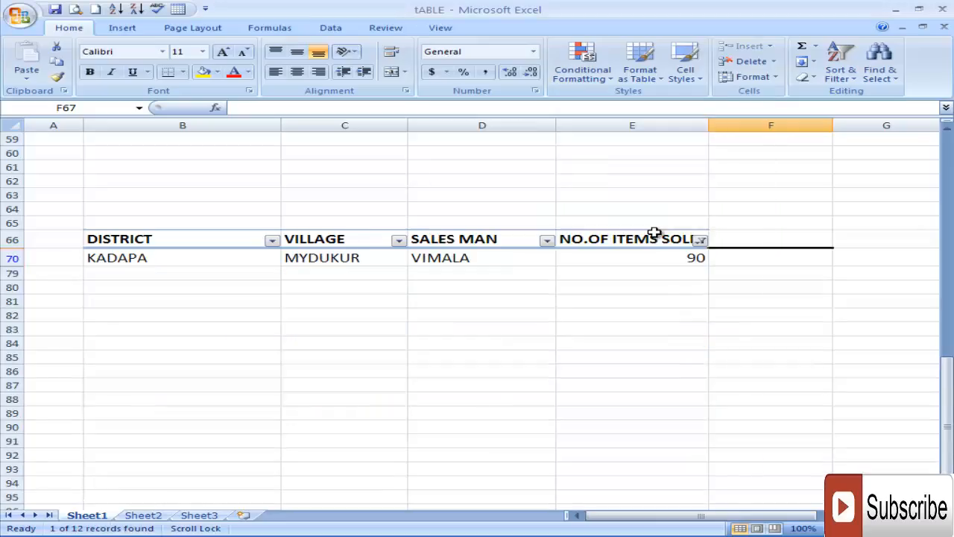
# - Try to extend the NO.OF ITEMS SOLD filter with an Or condition of 98, leaving its second comparison operator blank
pyautogui.click(701, 242)
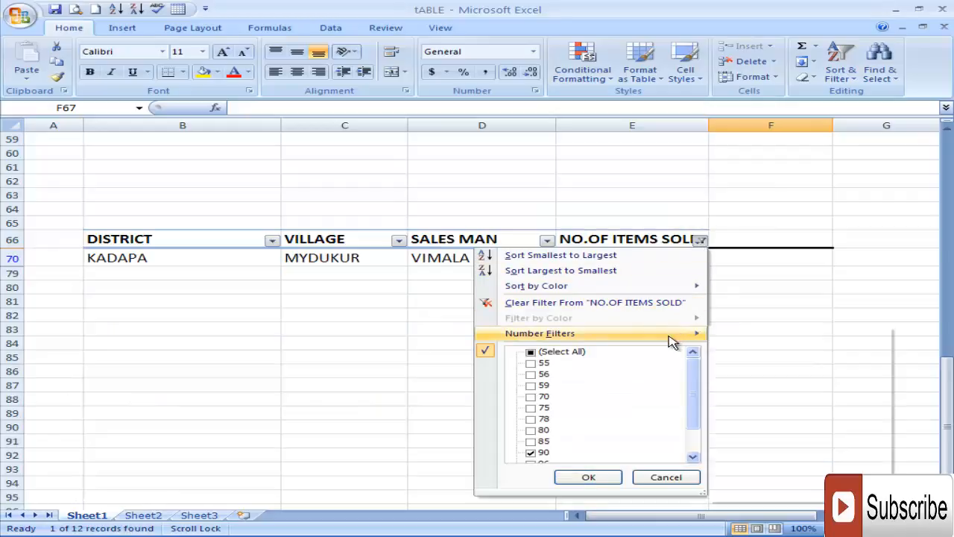
pyautogui.moveTo(671, 341)
pyautogui.click(760, 335)
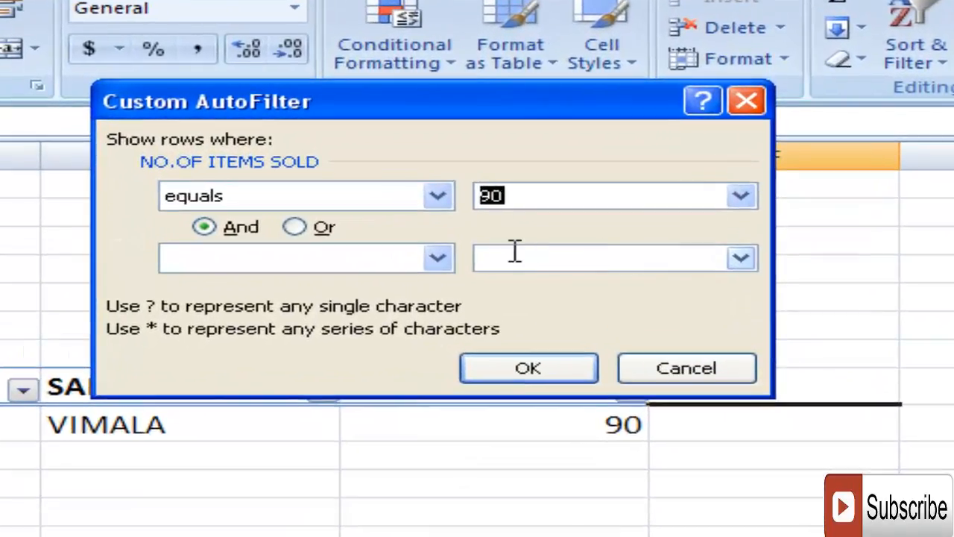
pyautogui.click(294, 227)
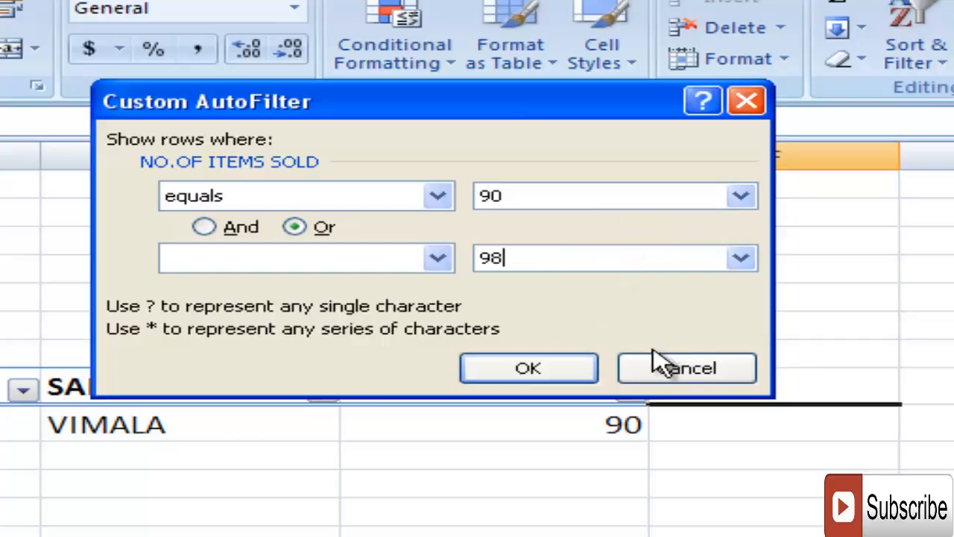
pyautogui.click(529, 368)
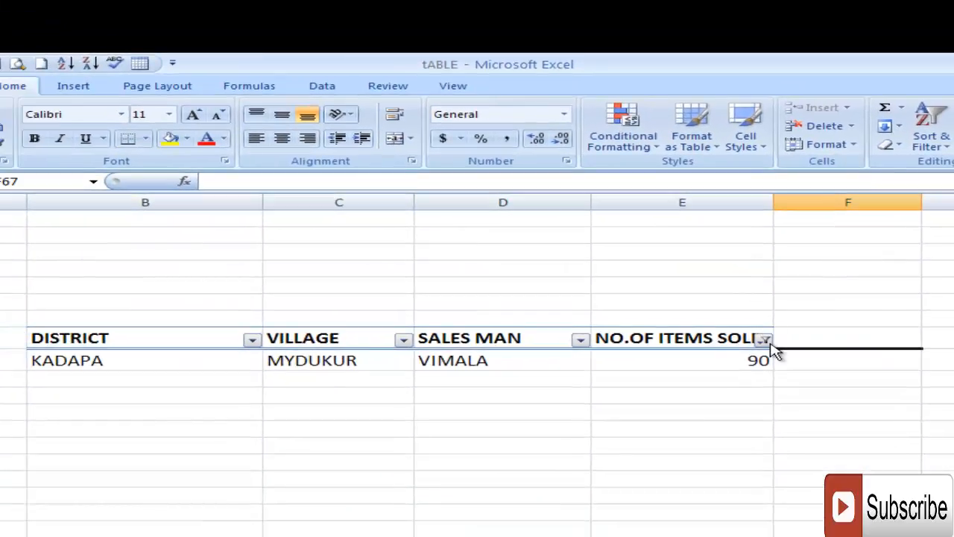
# - Set the NO.OF ITEMS SOLD filter to show rows where the value equals 90 or equals 105
pyautogui.click(766, 340)
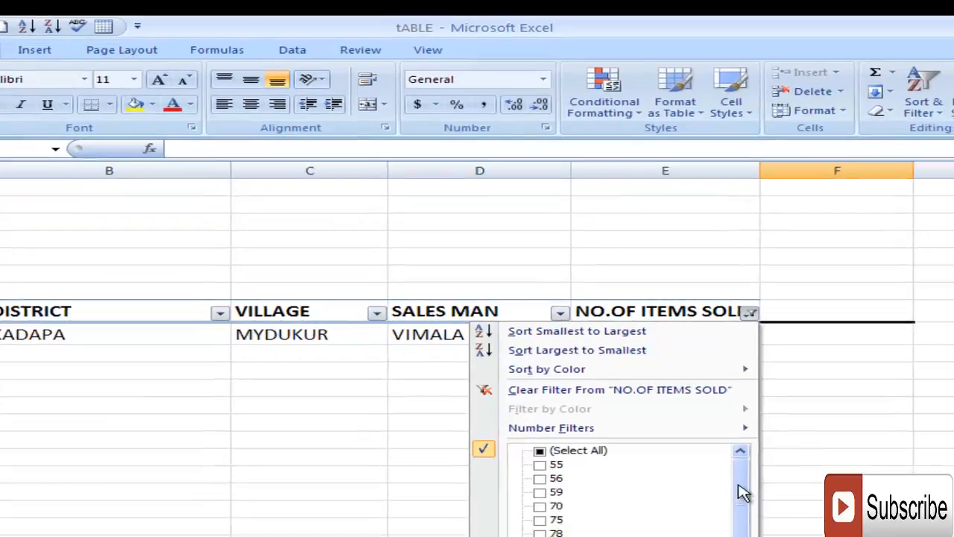
pyautogui.moveTo(754, 505); pyautogui.dragTo(755, 536)
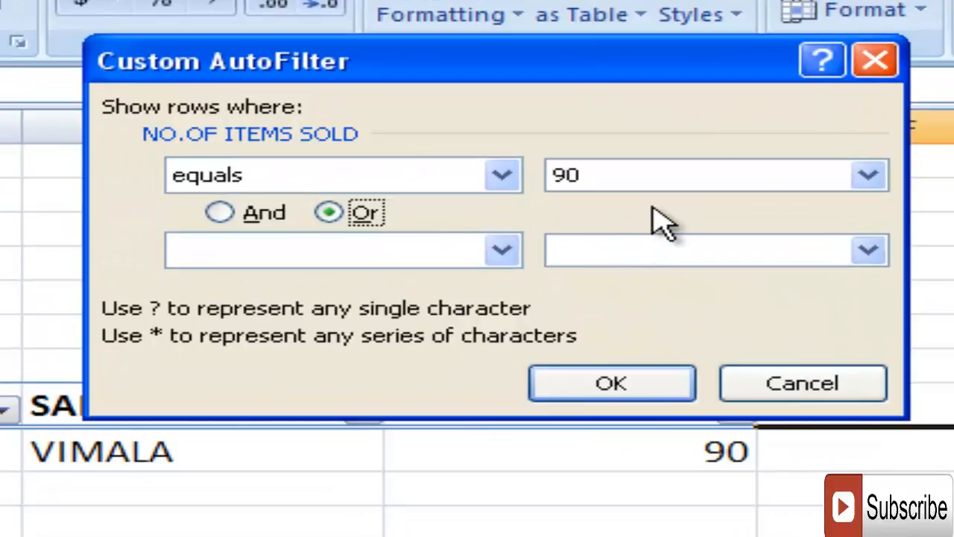
pyautogui.click(501, 251)
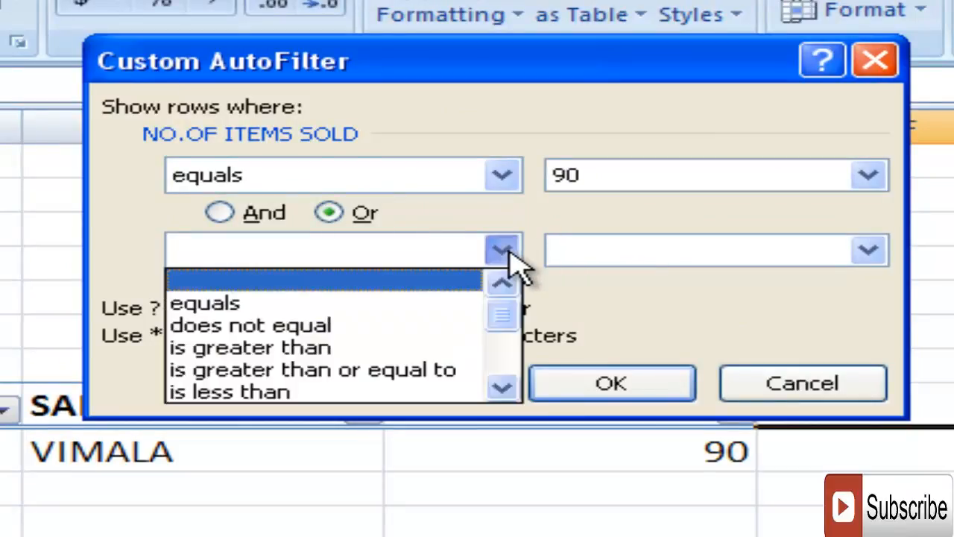
pyautogui.click(413, 304)
pyautogui.click(682, 252)
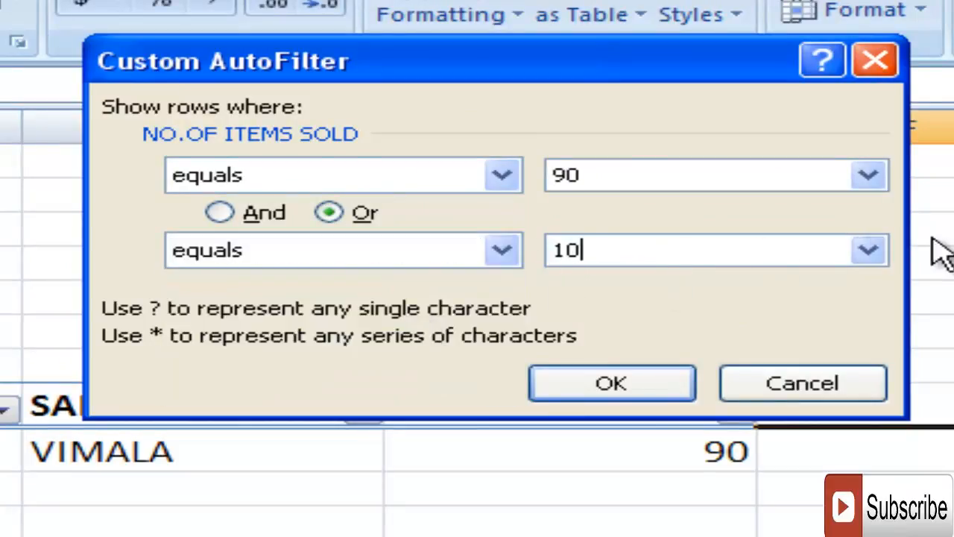
pyautogui.click(619, 383)
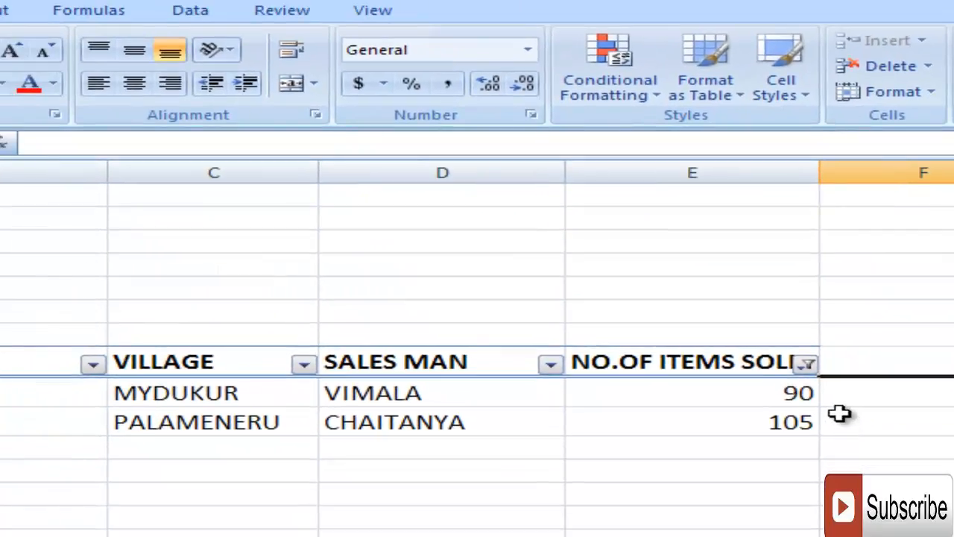
# - Filter NO.OF ITEMS SOLD to rows where the value does not equal 90 and does not equal 105
pyautogui.click(807, 365)
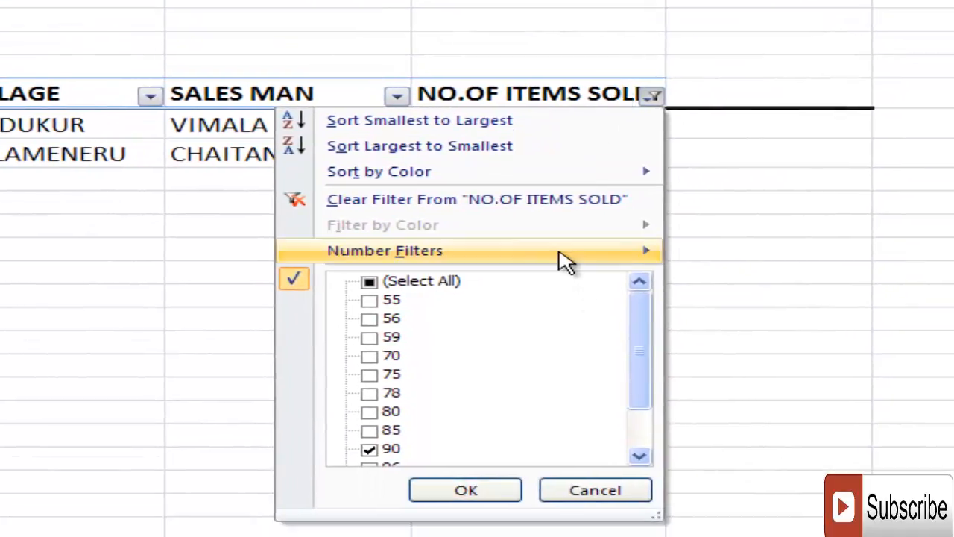
pyautogui.moveTo(567, 260)
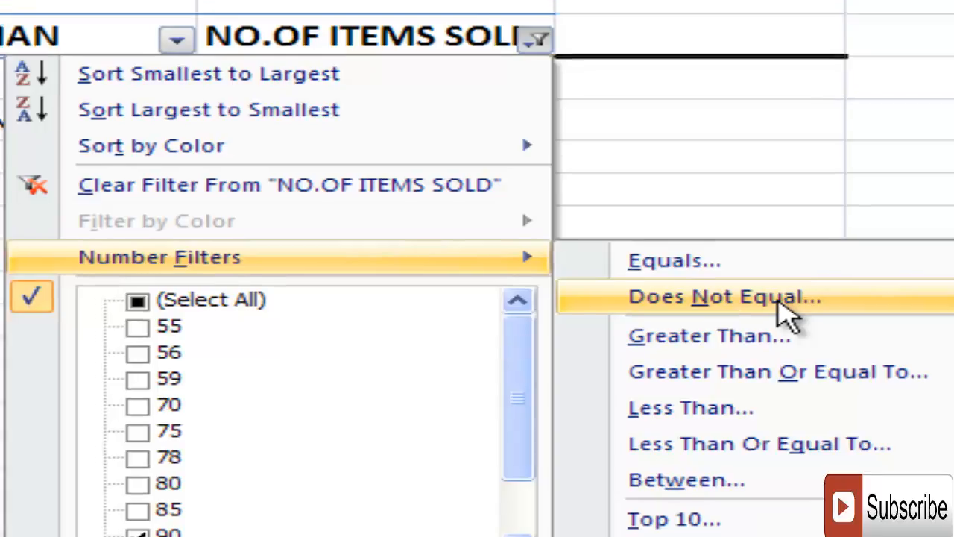
pyautogui.click(782, 298)
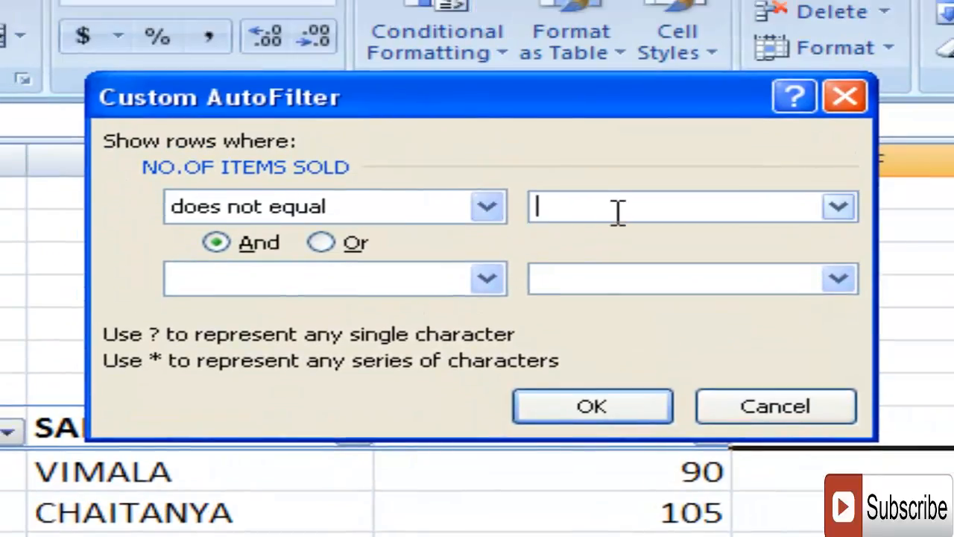
pyautogui.write('90')
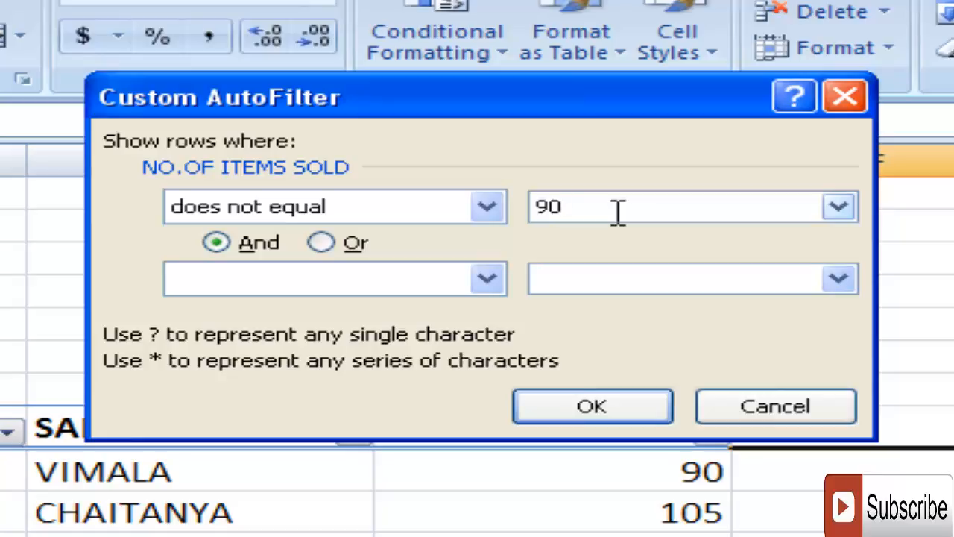
pyautogui.click(489, 279)
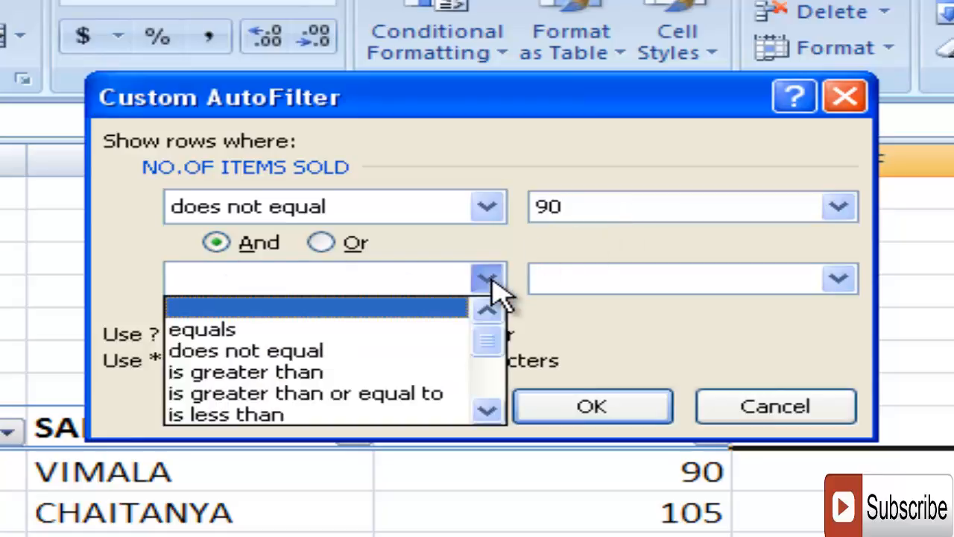
pyautogui.click(431, 351)
pyautogui.click(611, 279)
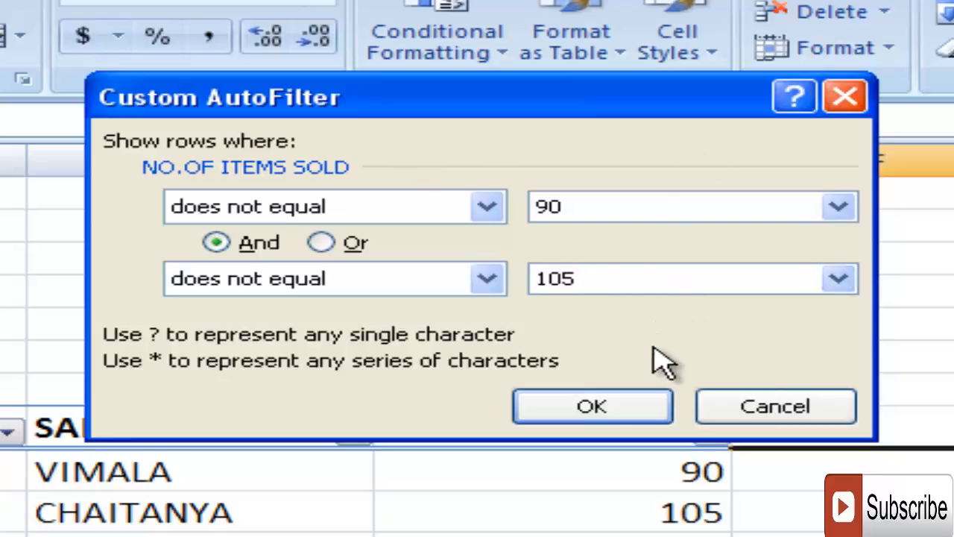
pyautogui.click(566, 408)
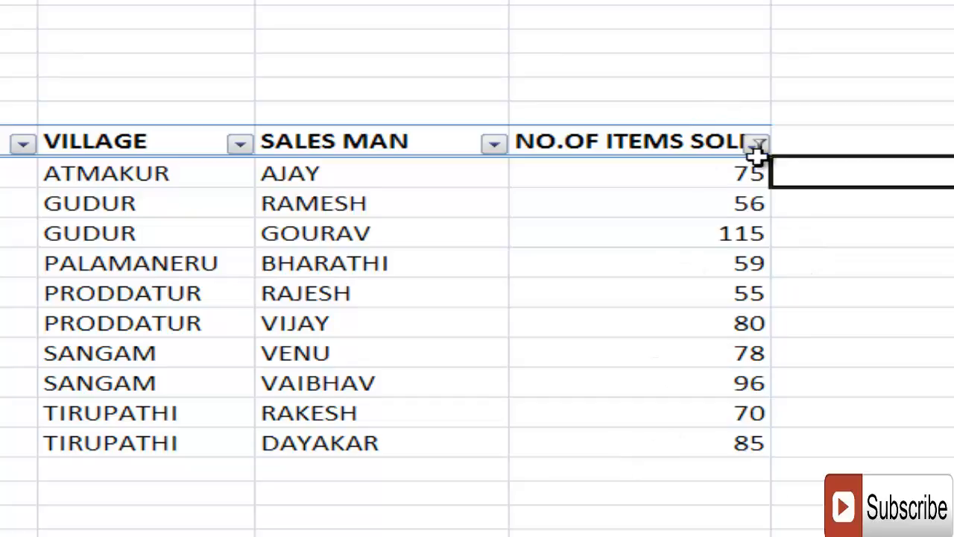
# - Replace the NO.OF ITEMS SOLD filter with a Less Than condition of 80
pyautogui.click(762, 142)
pyautogui.moveTo(571, 315)
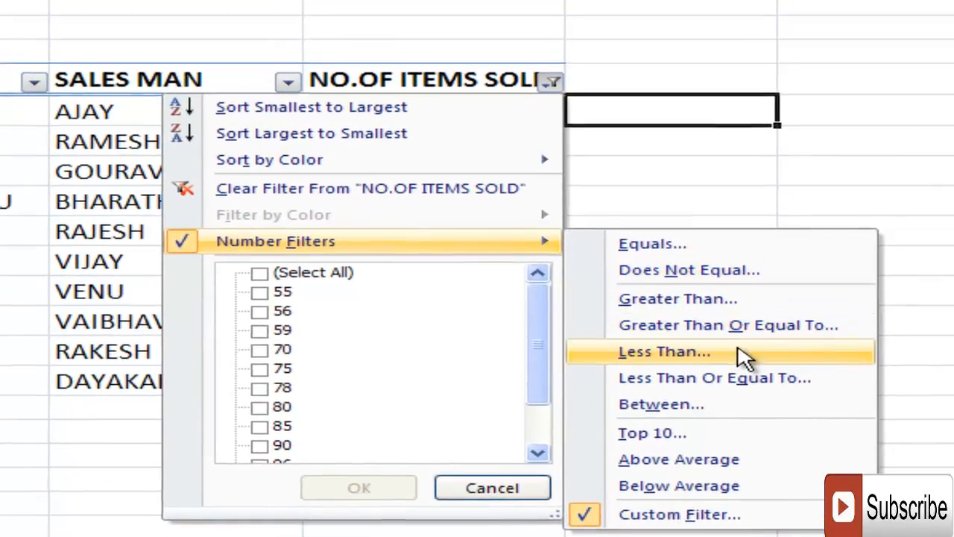
pyautogui.click(760, 344)
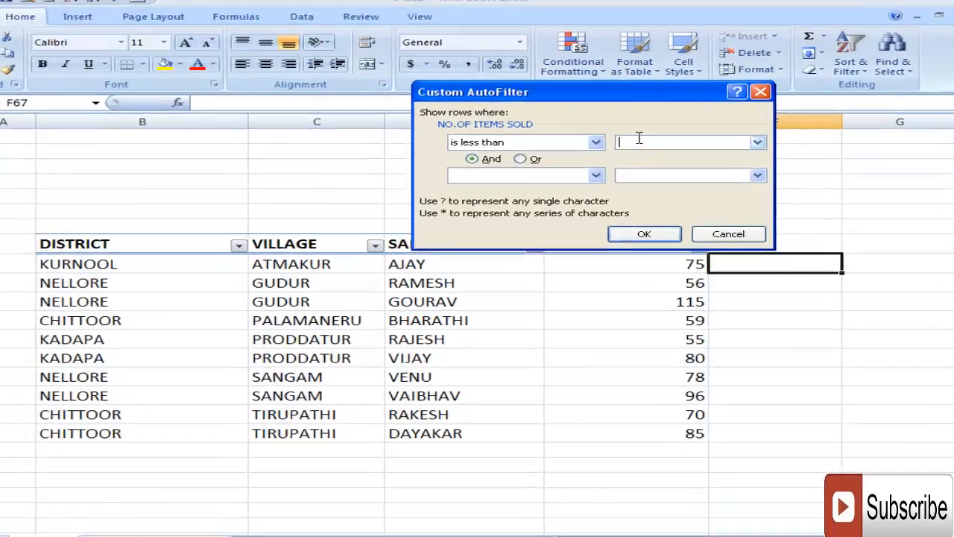
pyautogui.write('80')
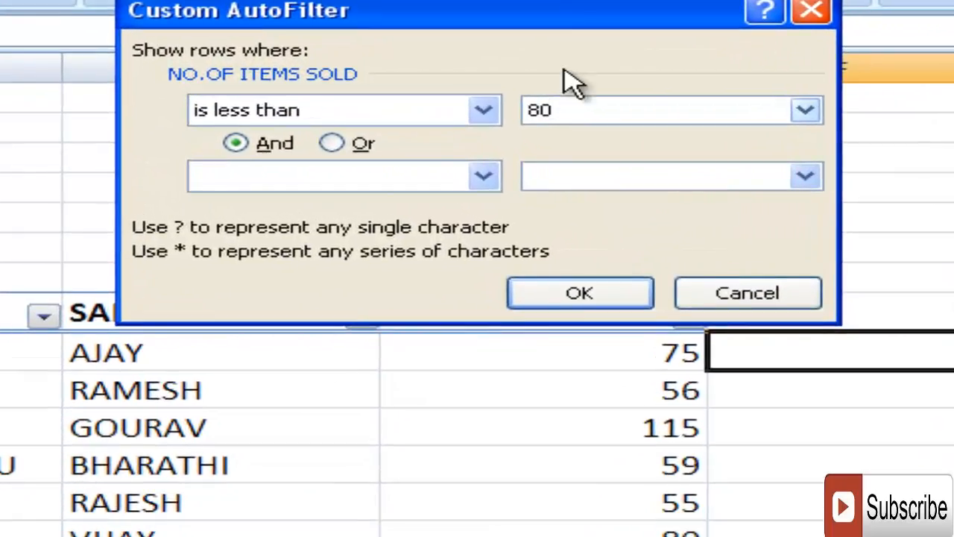
pyautogui.click(580, 293)
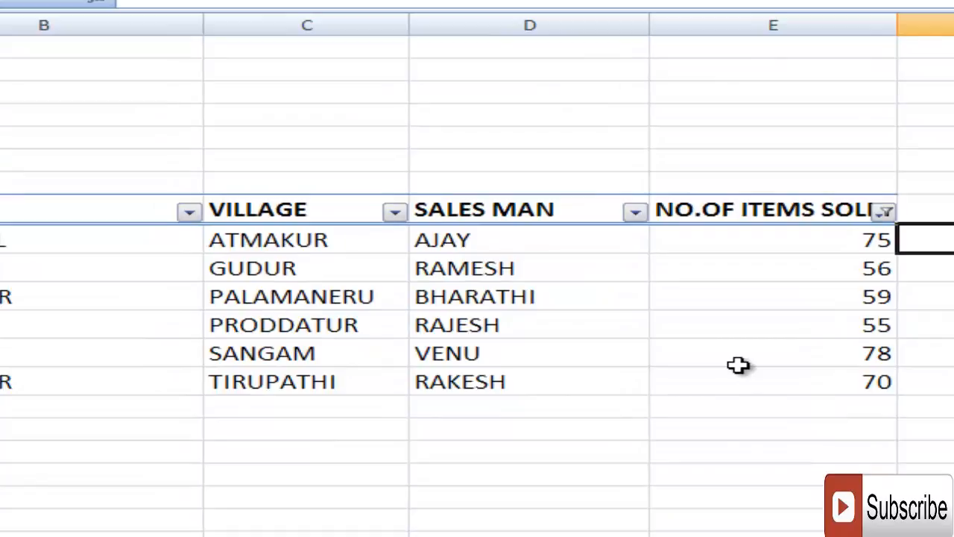
# - Clear the filter from the NO.OF ITEMS SOLD column and select cell E71 in the table
pyautogui.click(887, 215)
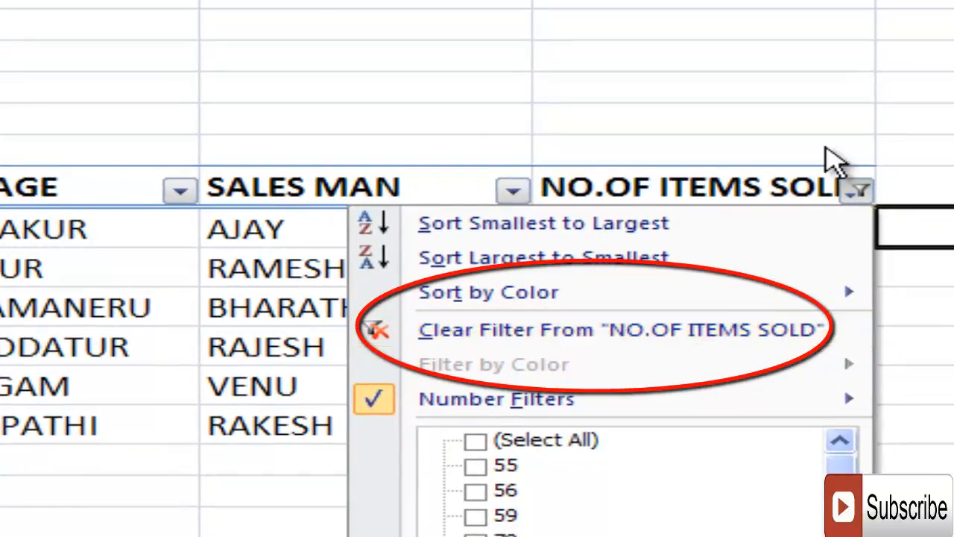
pyautogui.click(550, 331)
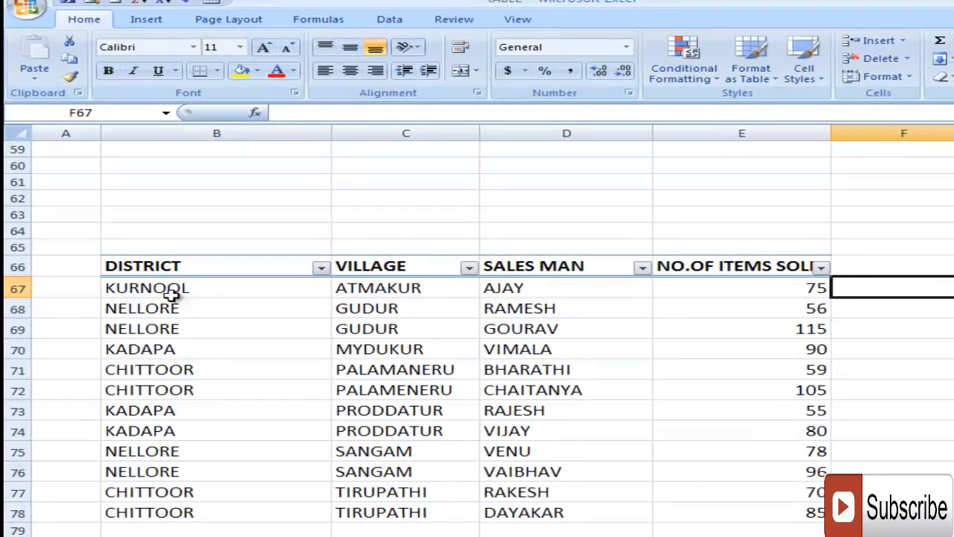
pyautogui.click(745, 372)
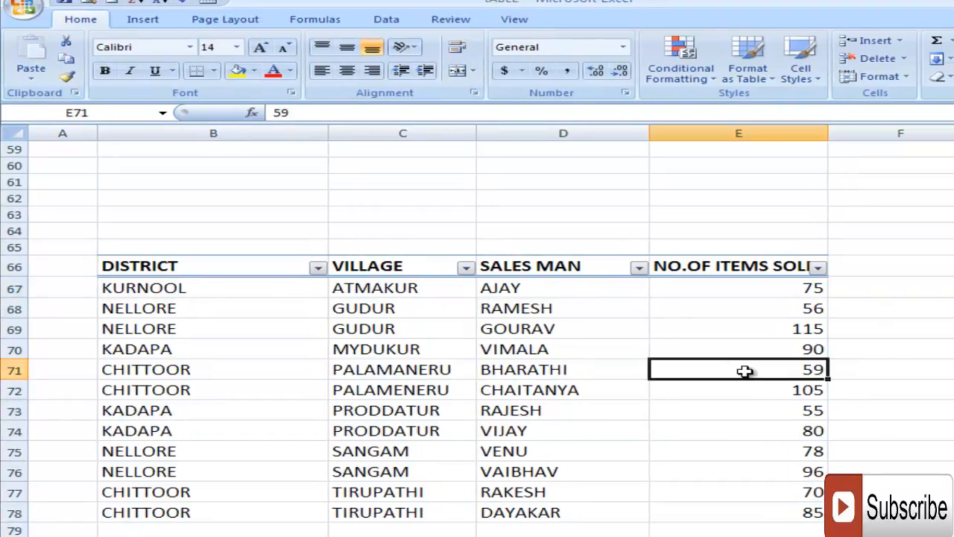